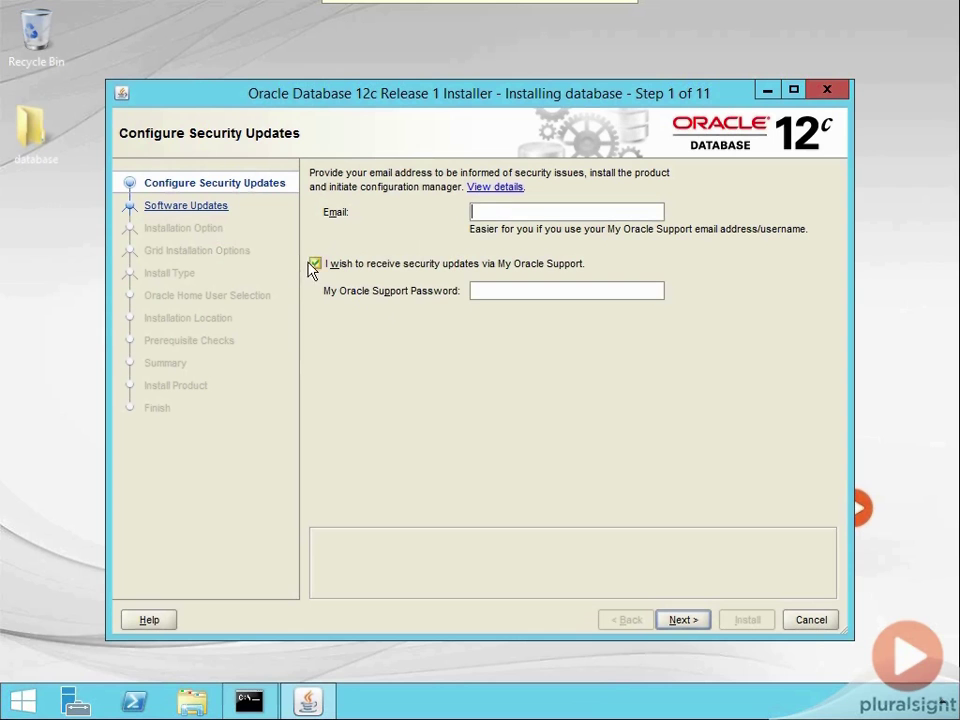
Opt out of My Oracle Support security updates without providing an email address, and continue with software updates skipped.
{"action": "left_click", "coordinate": [315, 263]}
{"action": "left_click", "coordinate": [679, 617]}
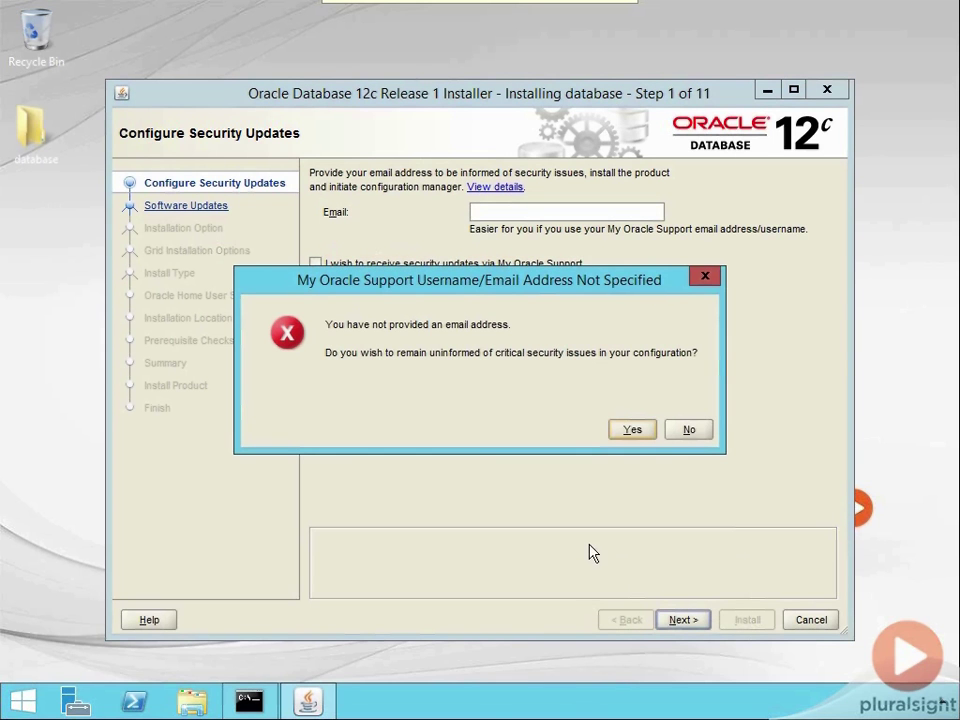
{"action": "left_click", "coordinate": [624, 428]}
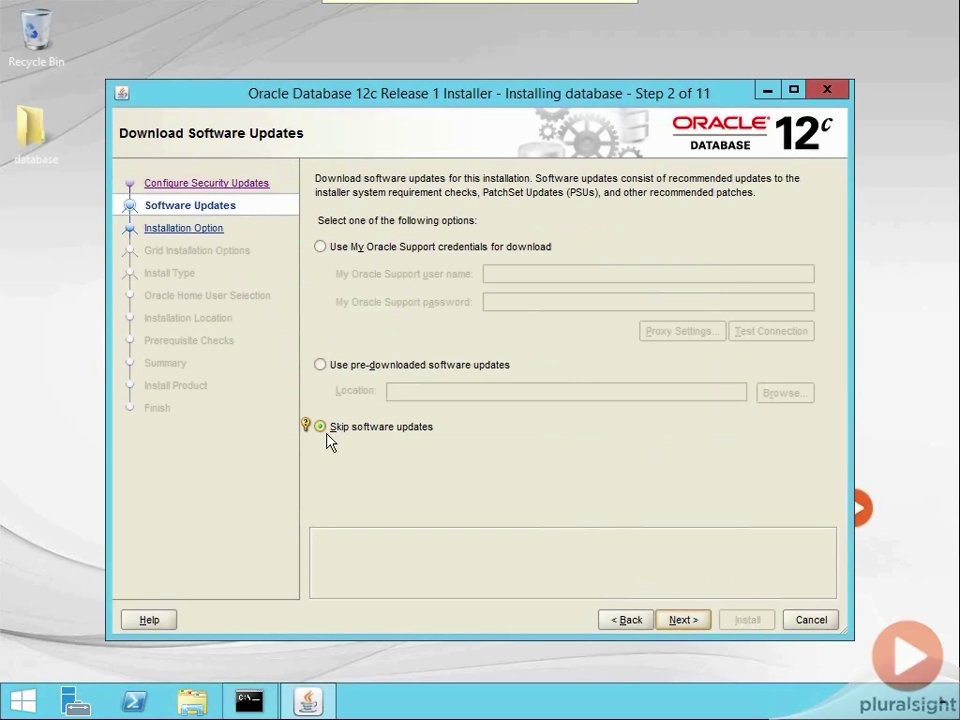
{"action": "left_click", "coordinate": [678, 618]}
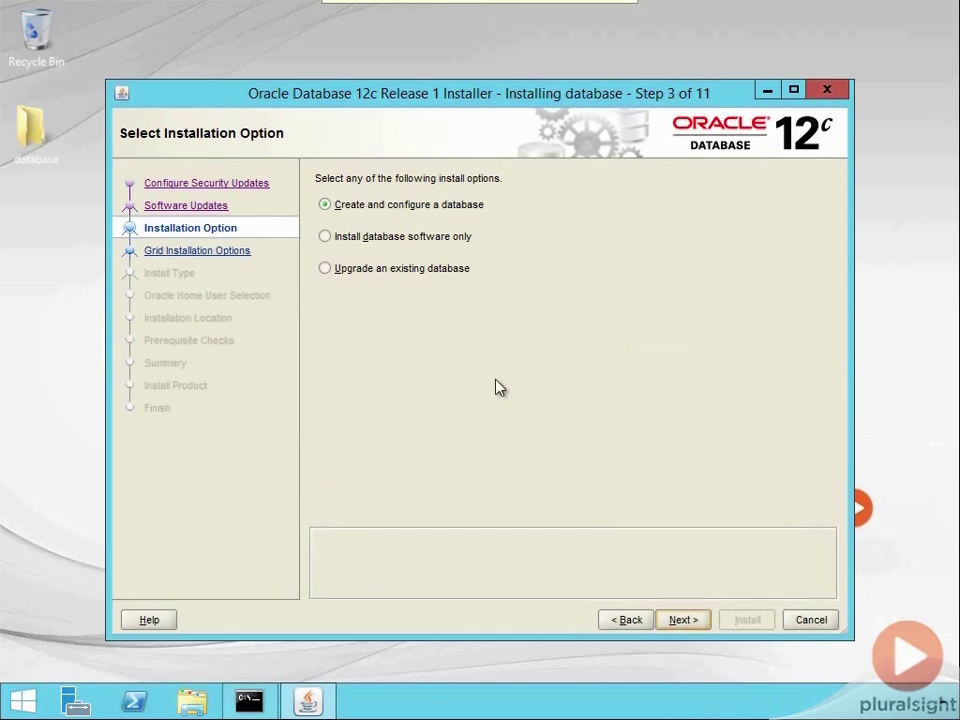
{"action": "left_click", "coordinate": [385, 247]}
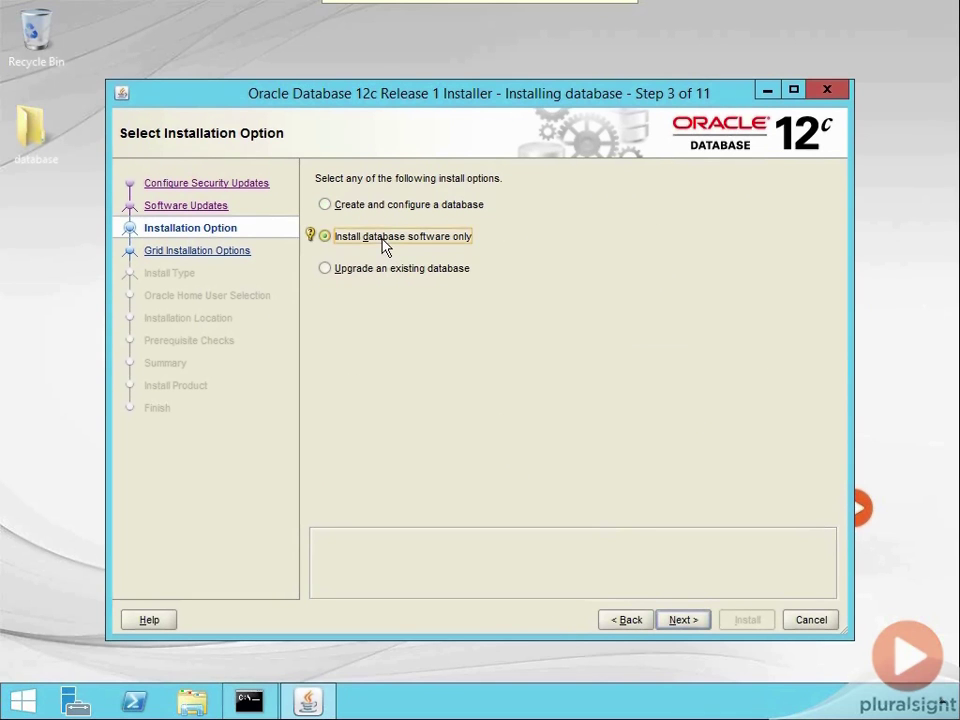
{"action": "left_click", "coordinate": [383, 276]}
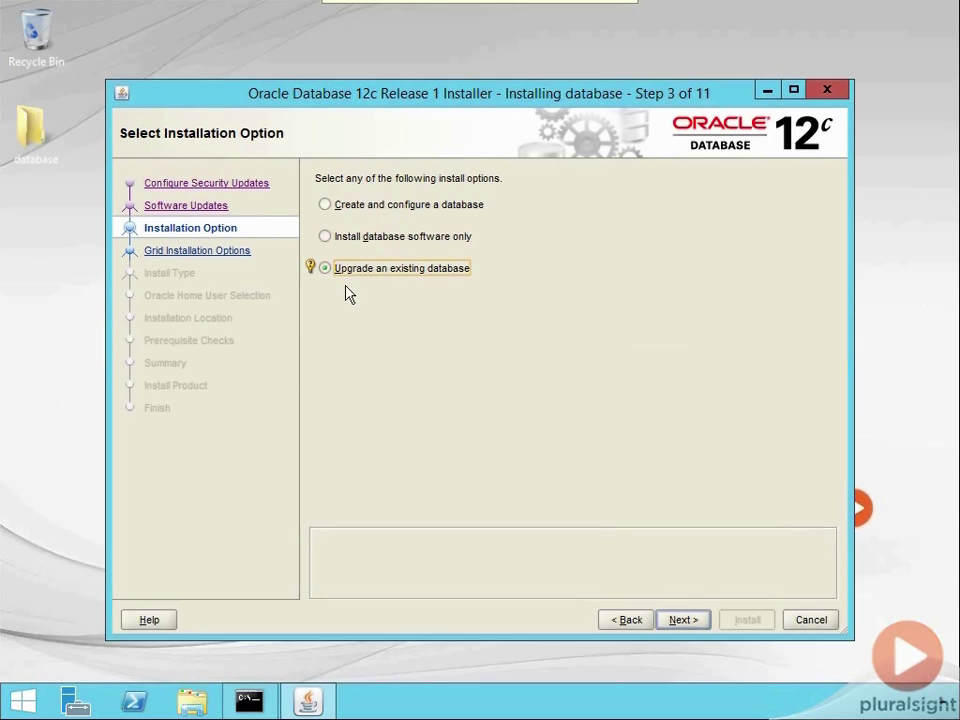
{"action": "left_click", "coordinate": [383, 209]}
{"action": "left_click", "coordinate": [384, 238]}
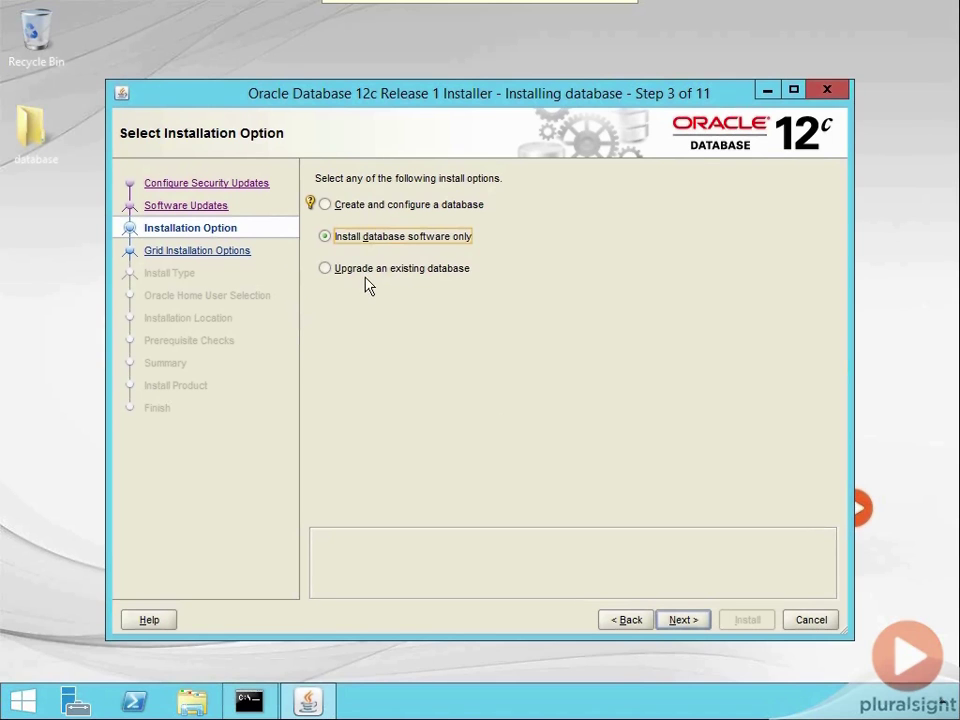
{"action": "left_click", "coordinate": [377, 206]}
Choose to install the database software only and continue to the grid installation options.
{"action": "left_click", "coordinate": [378, 240]}
{"action": "left_click", "coordinate": [683, 621]}
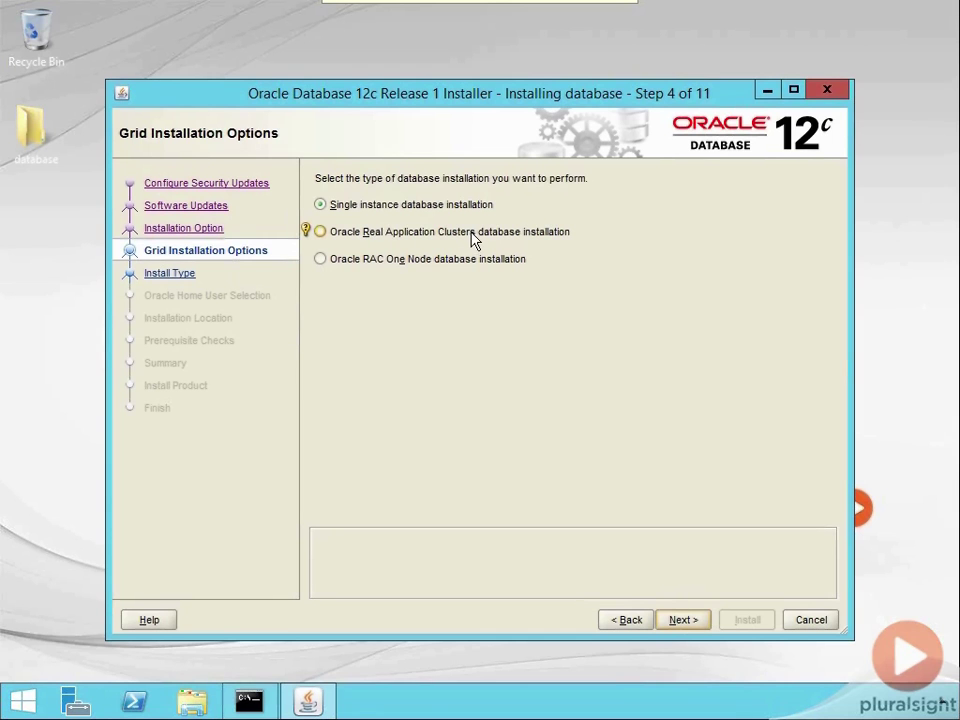
{"action": "left_click", "coordinate": [397, 262]}
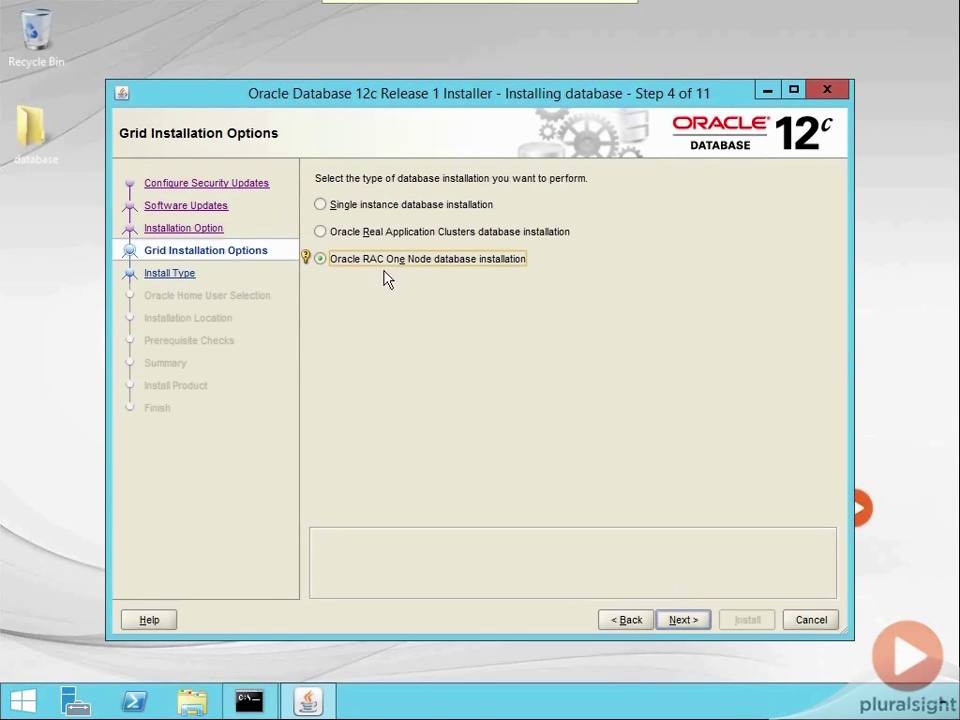
{"action": "mouse_move", "coordinate": [307, 268]}
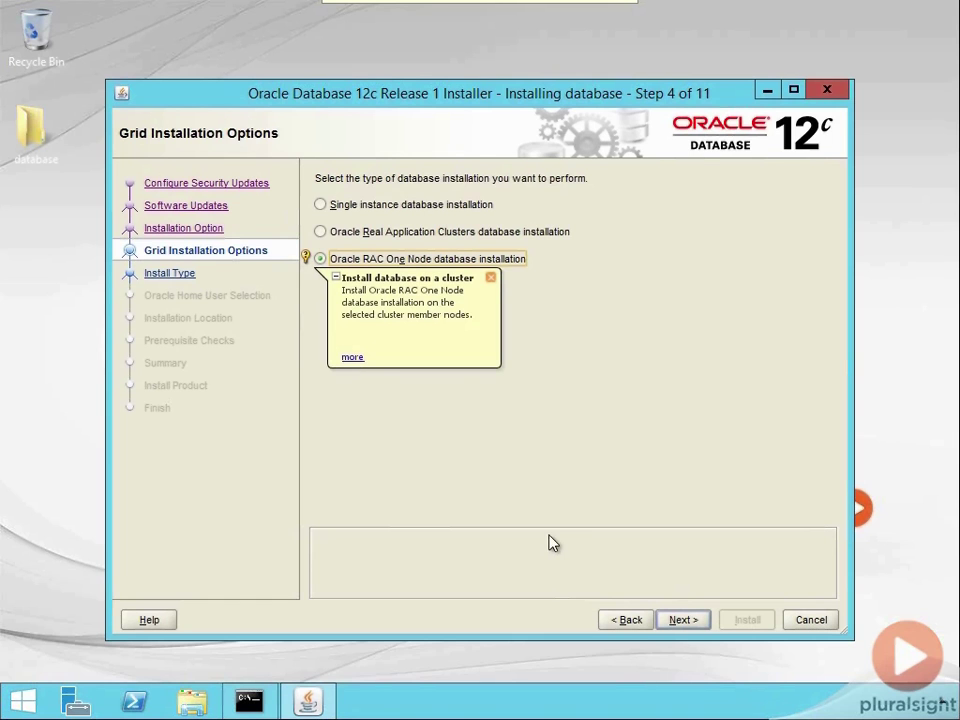
{"action": "left_click", "coordinate": [491, 278]}
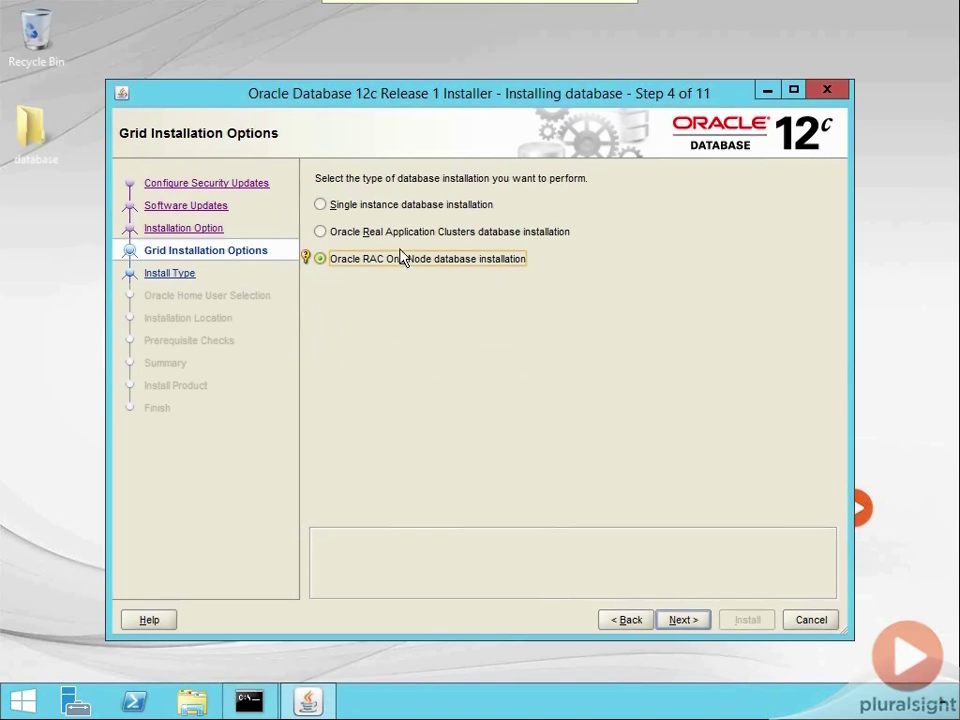
Choose a single instance database installation and continue to the product languages.
{"action": "left_click", "coordinate": [325, 206]}
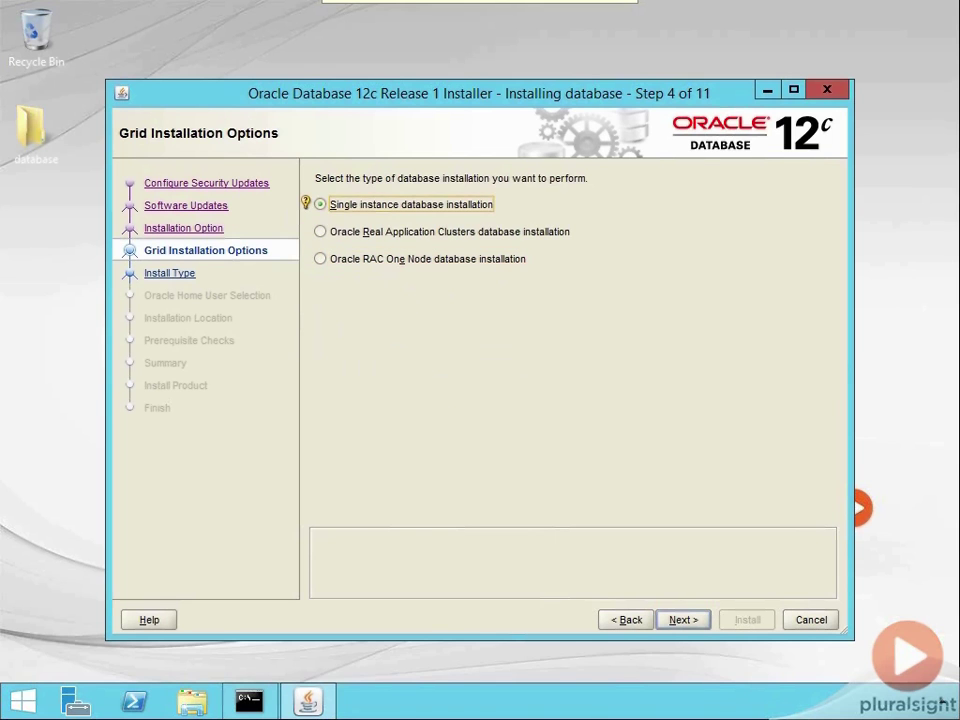
{"action": "left_click", "coordinate": [686, 622]}
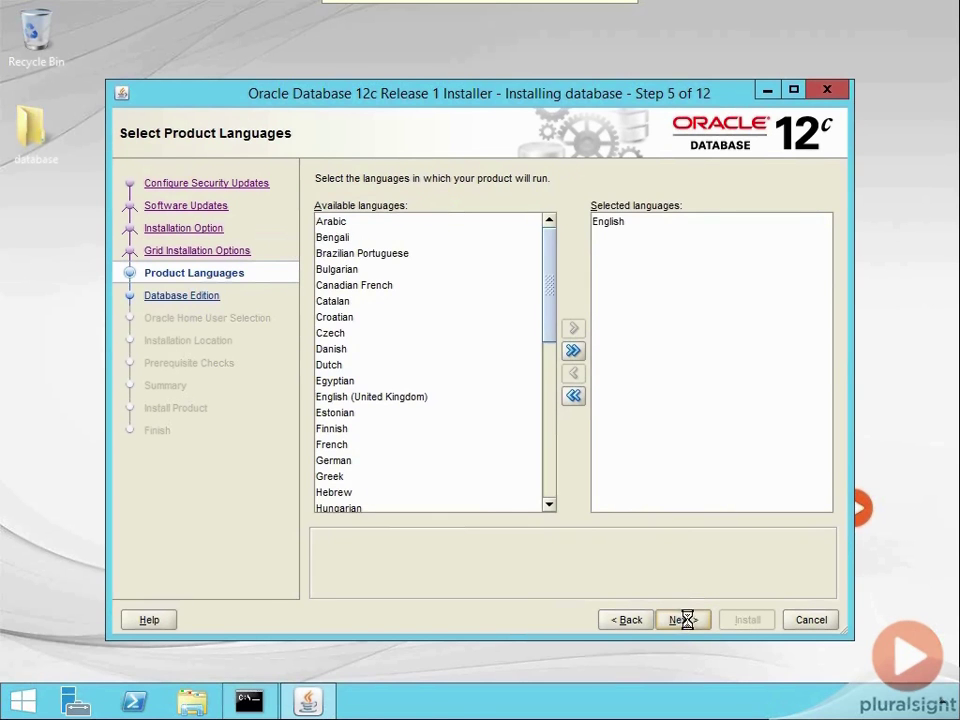
Accept English as the product language and Enterprise Edition as the database edition.
{"action": "left_click", "coordinate": [687, 621]}
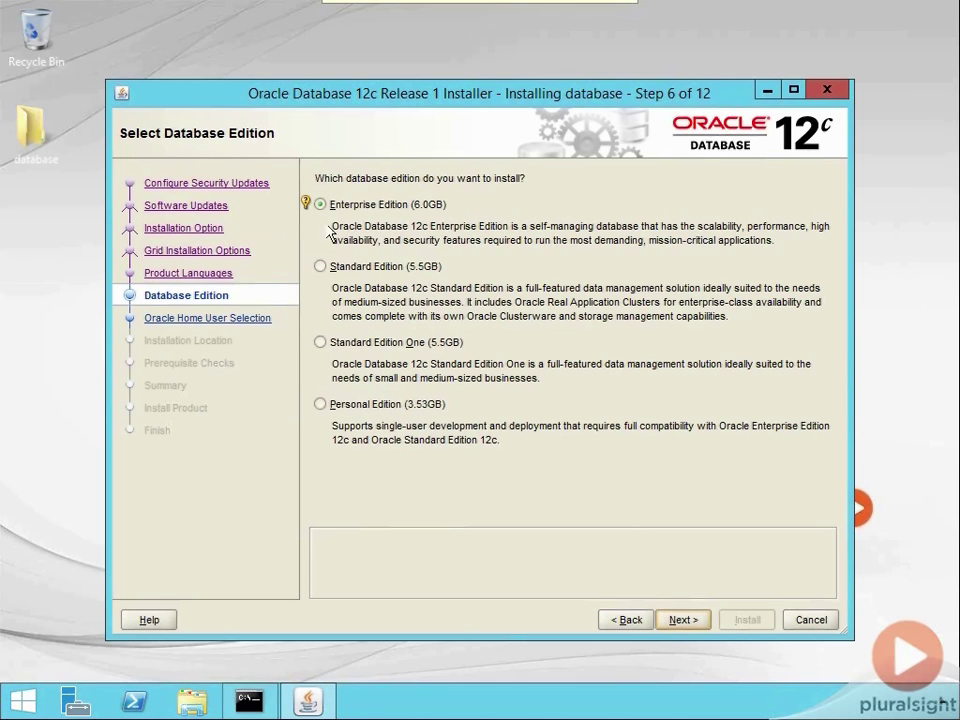
{"action": "left_click", "coordinate": [685, 620]}
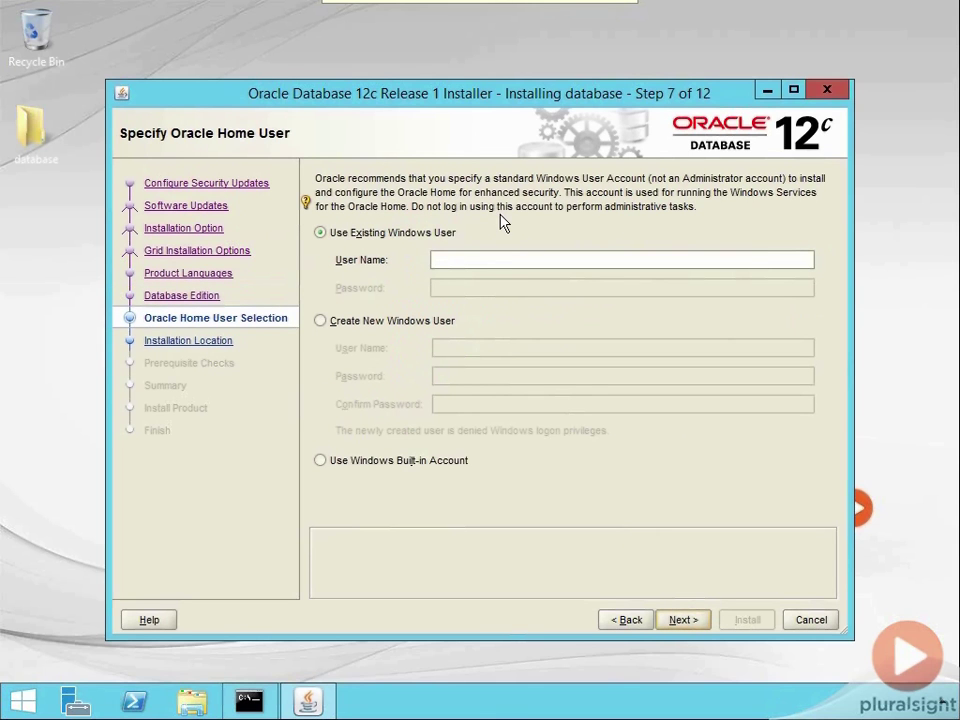
Specify the existing Windows user orawin\oraservice as the Oracle home user and continue to the installation location.
{"action": "left_click", "coordinate": [516, 259]}
{"action": "left_click", "coordinate": [381, 234]}
{"action": "left_click", "coordinate": [459, 262]}
{"action": "type", "text": "orawin\\oraservice"}
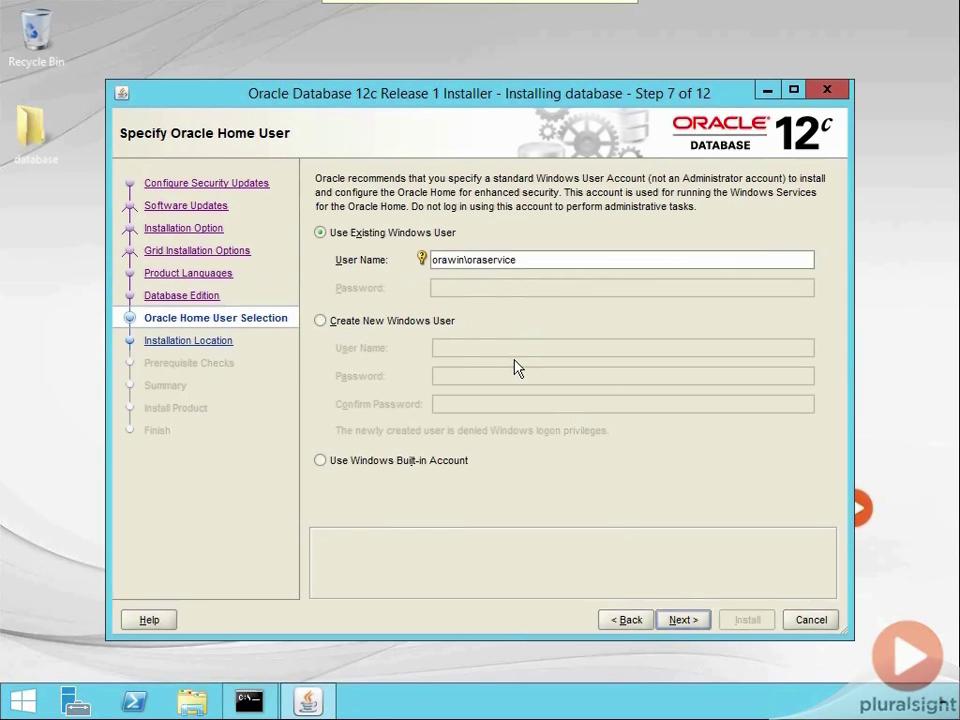
{"action": "left_click", "coordinate": [679, 618]}
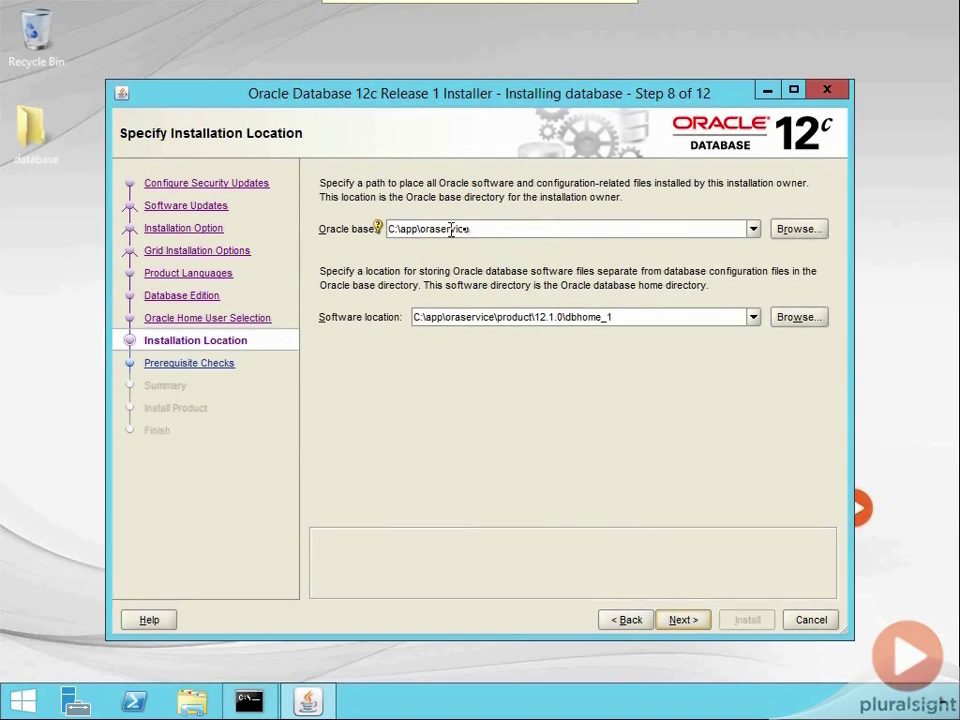
Set the Oracle base directory to C:\app\oracle.
{"action": "left_click", "coordinate": [509, 228]}
{"action": "key", "text": "BackSpace"}
{"action": "key", "text": "BackSpace"}
{"action": "key", "text": "BackSpace"}
{"action": "key", "text": "BackSpace"}
{"action": "key", "text": "BackSpace"}
{"action": "key", "text": "BackSpace"}
{"action": "key", "text": "BackSpace"}
{"action": "type", "text": "cle"}
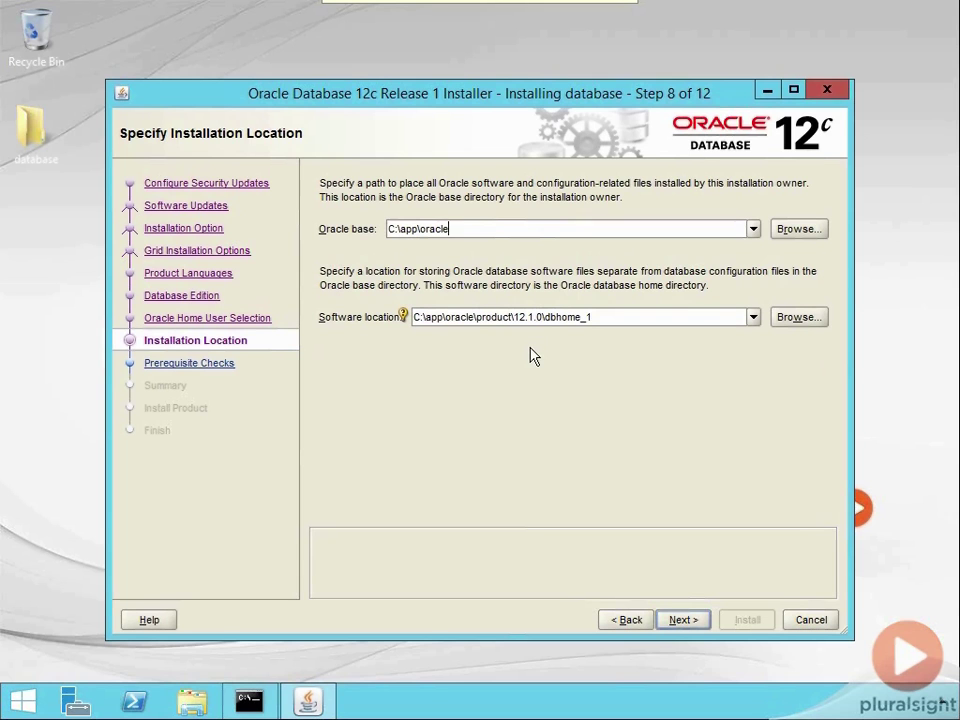
Set the software location to C:\app\oracle\product\12.1.0\psight and proceed through the prerequisite checks to the summary.
{"action": "left_click", "coordinate": [614, 320]}
{"action": "key", "text": "BackSpace"}
{"action": "key", "text": "BackSpace"}
{"action": "key", "text": "BackSpace"}
{"action": "key", "text": "BackSpace"}
{"action": "key", "text": "BackSpace"}
{"action": "key", "text": "BackSpace"}
{"action": "key", "text": "BackSpace"}
{"action": "key", "text": "BackSpace"}
{"action": "type", "text": "psight"}
{"action": "left_click", "coordinate": [683, 620]}
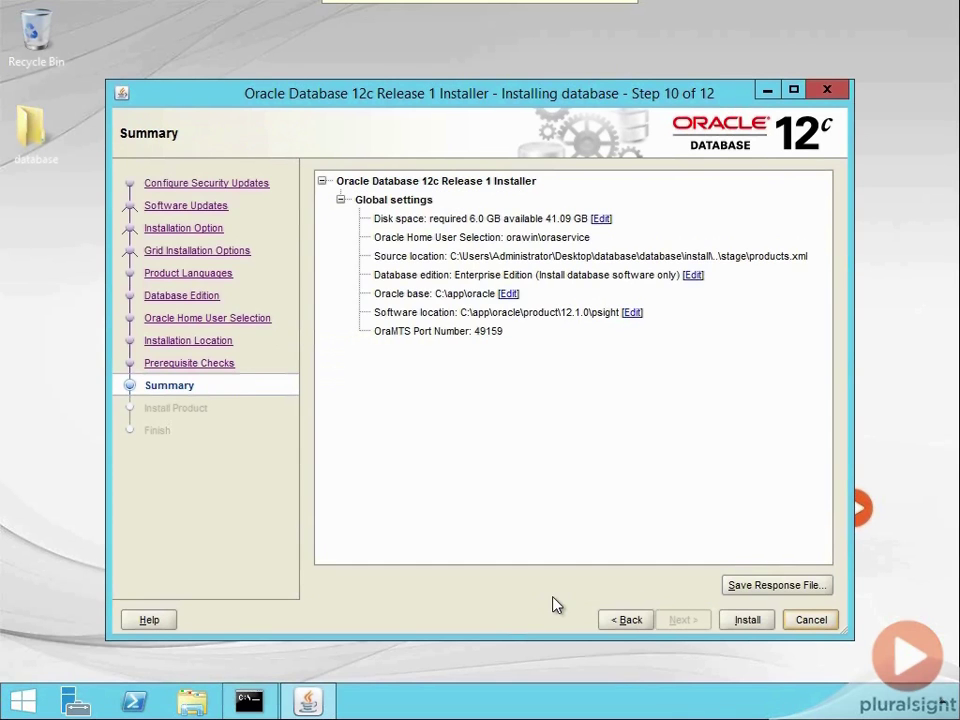
Save the response file as db.rsp in the Administrator folder and start the installation.
{"action": "left_click", "coordinate": [766, 585]}
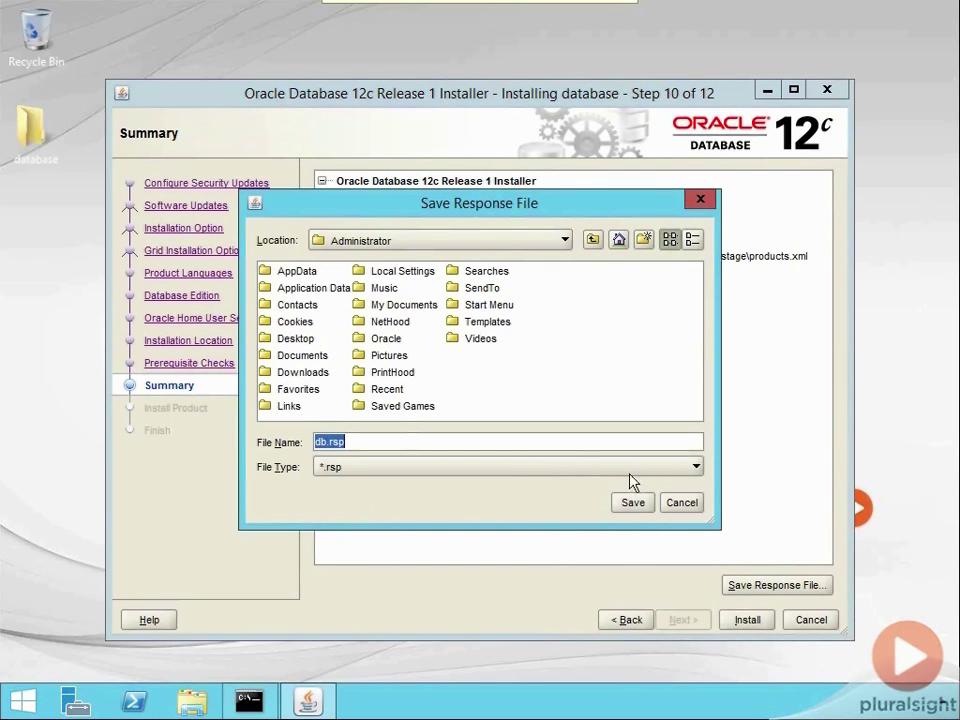
{"action": "left_click", "coordinate": [632, 503]}
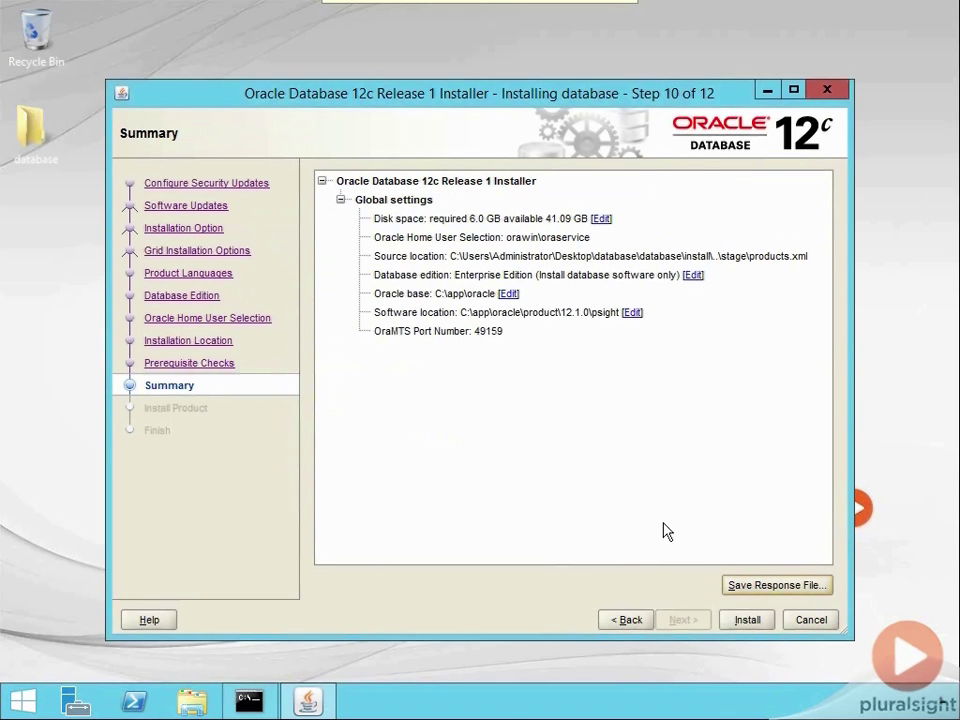
{"action": "left_click", "coordinate": [745, 622]}
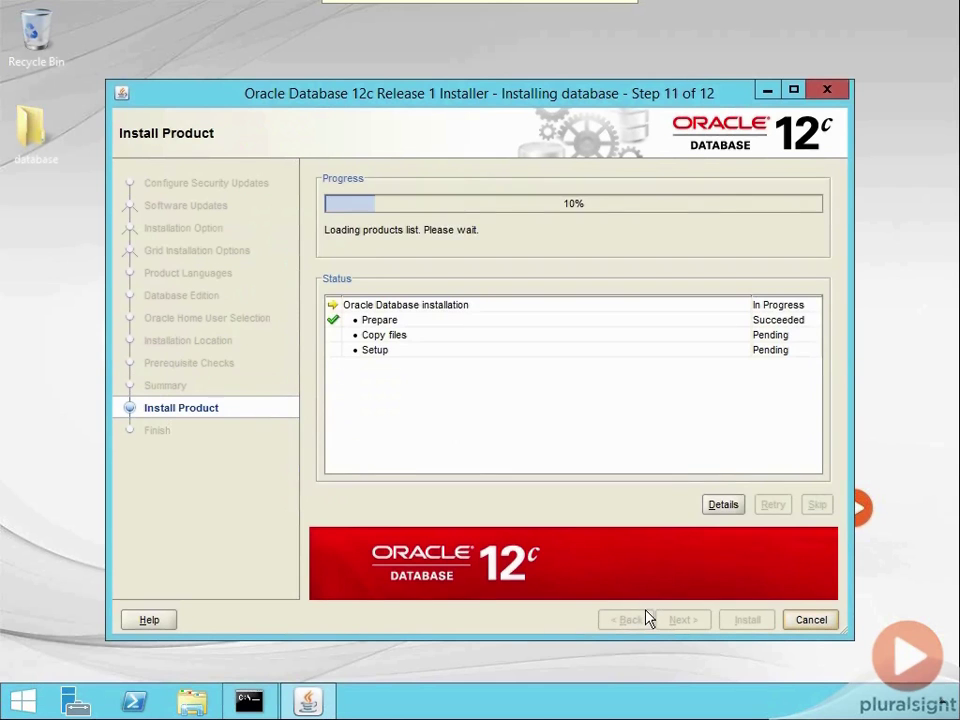